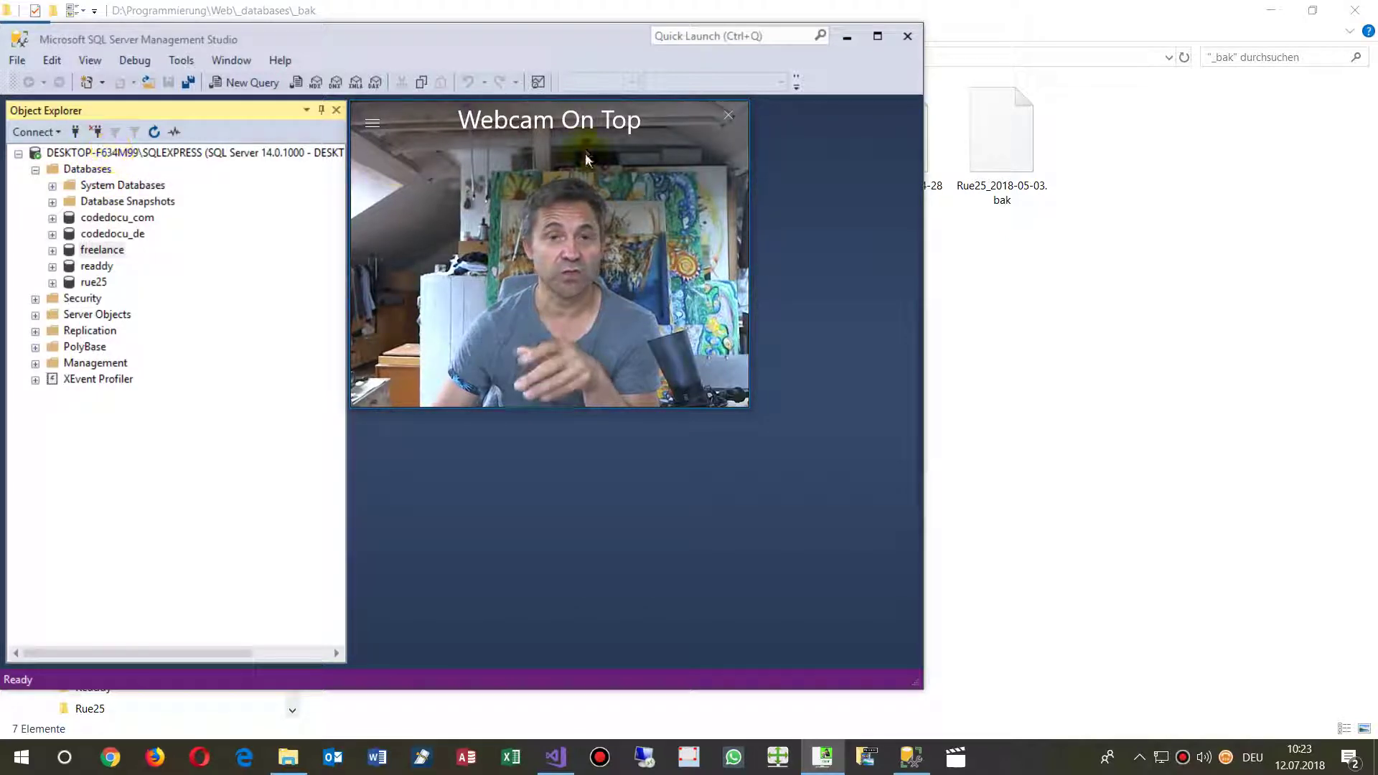
{"action": "left_click_drag", "start_coordinate": [746, 407], "coordinate": [605, 296]}
{"action": "left_click_drag", "start_coordinate": [489, 128], "coordinate": [1095, 267]}
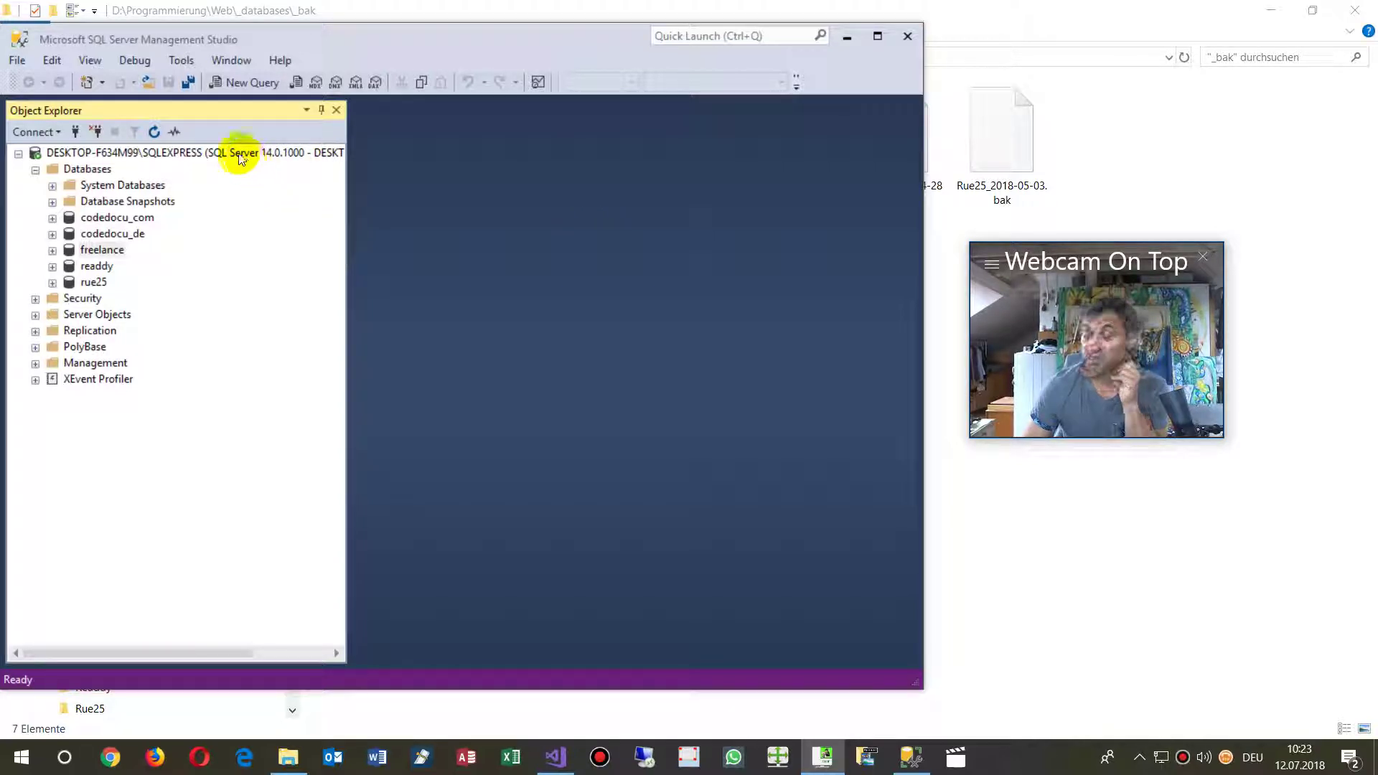
Look up the Freelance_2018-07-04_1800.bak backup file in the _bak folder, and return to SQL Server Management Studio
{"action": "right_click", "coordinate": [114, 249]}
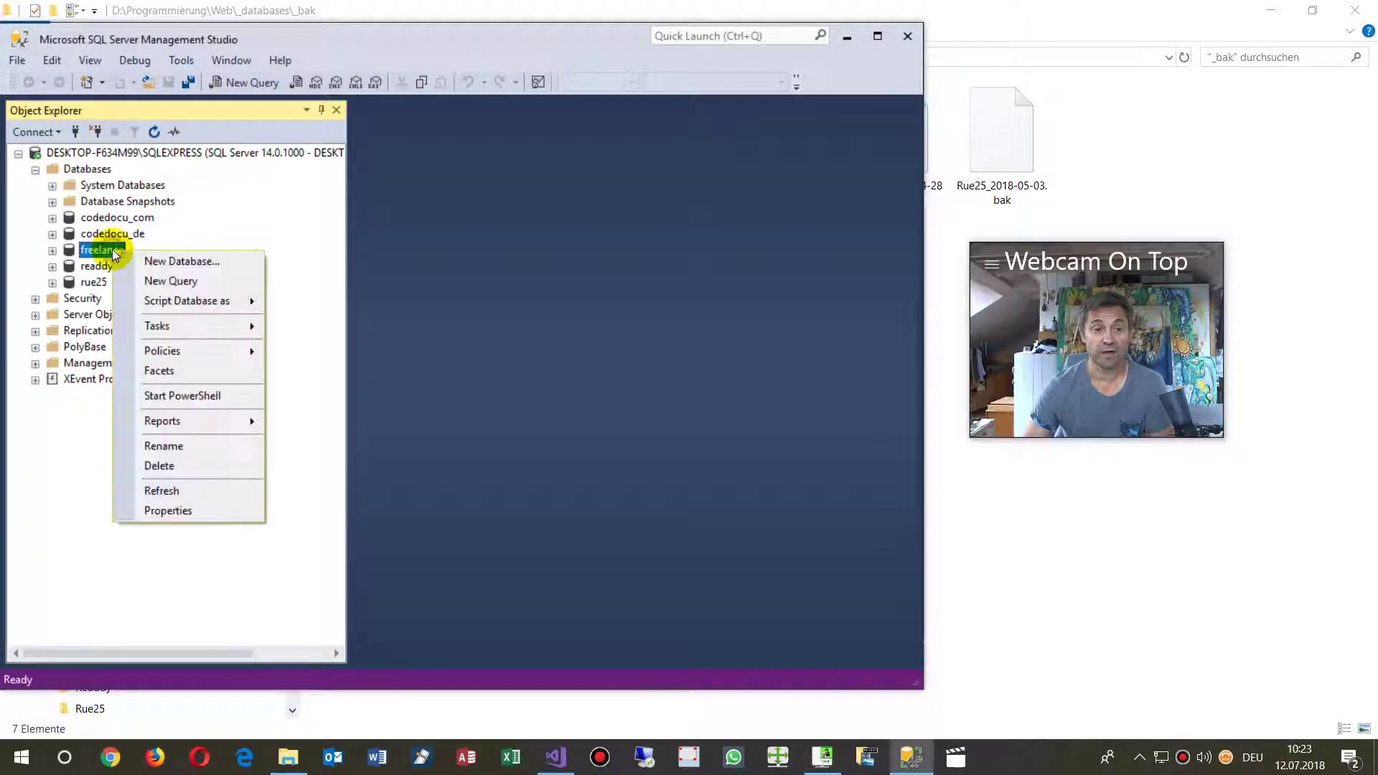
{"action": "mouse_move", "coordinate": [192, 326]}
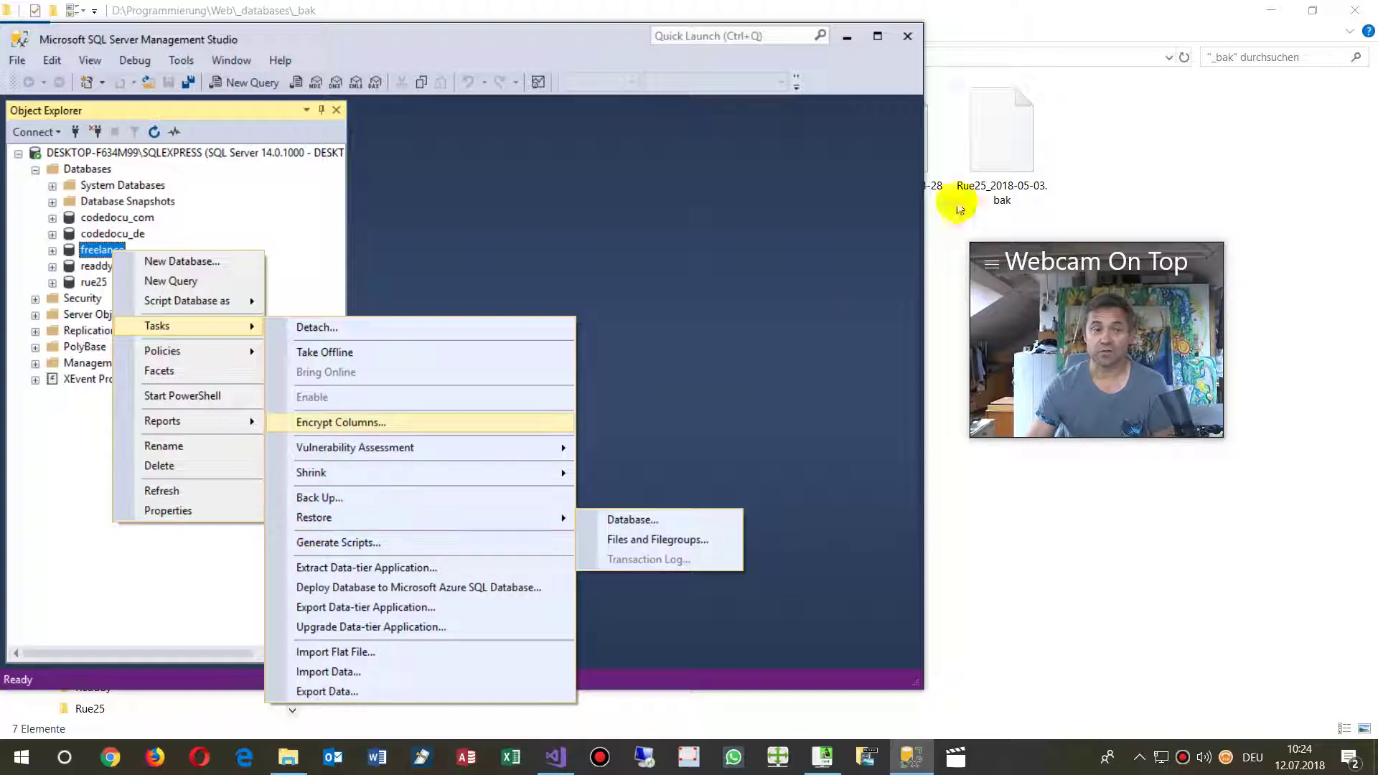
{"action": "left_click", "coordinate": [847, 37]}
{"action": "left_click", "coordinate": [847, 36]}
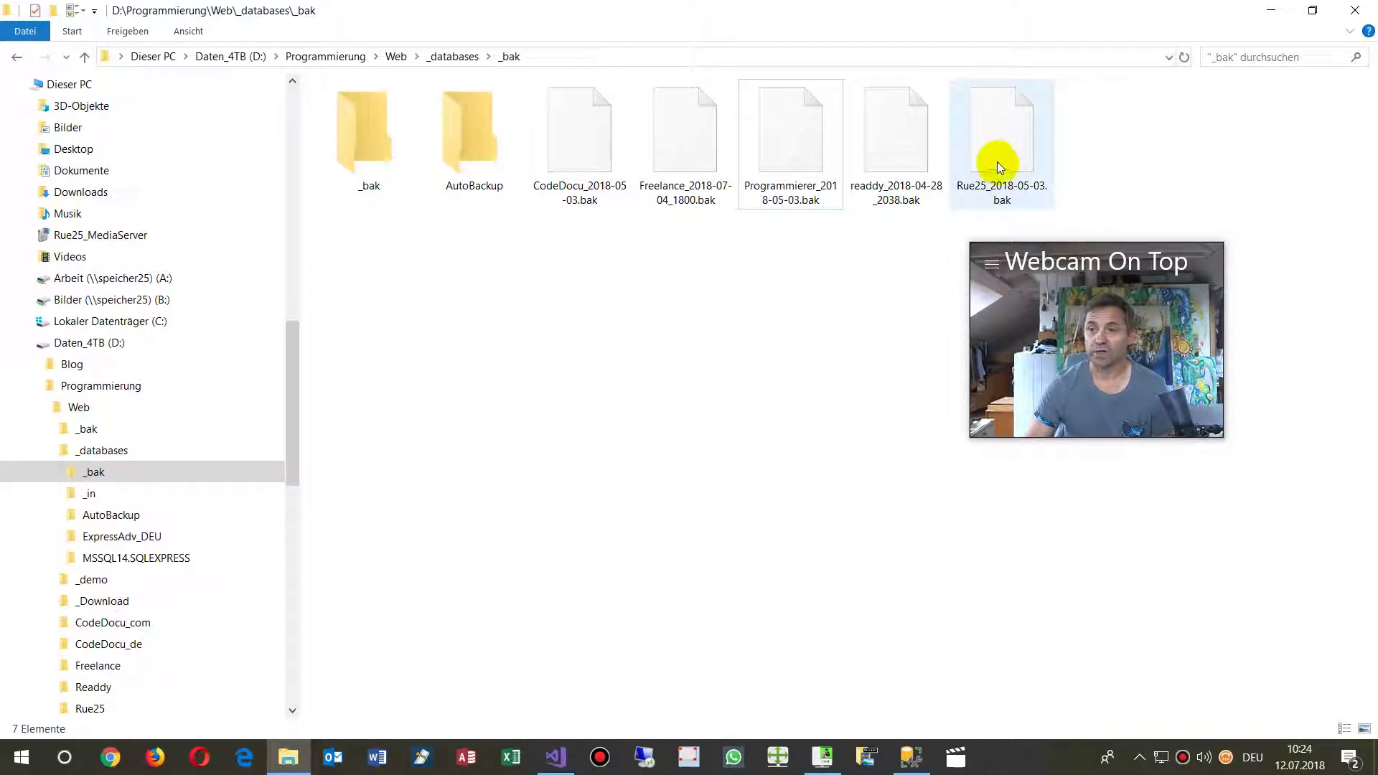
{"action": "left_click", "coordinate": [704, 154]}
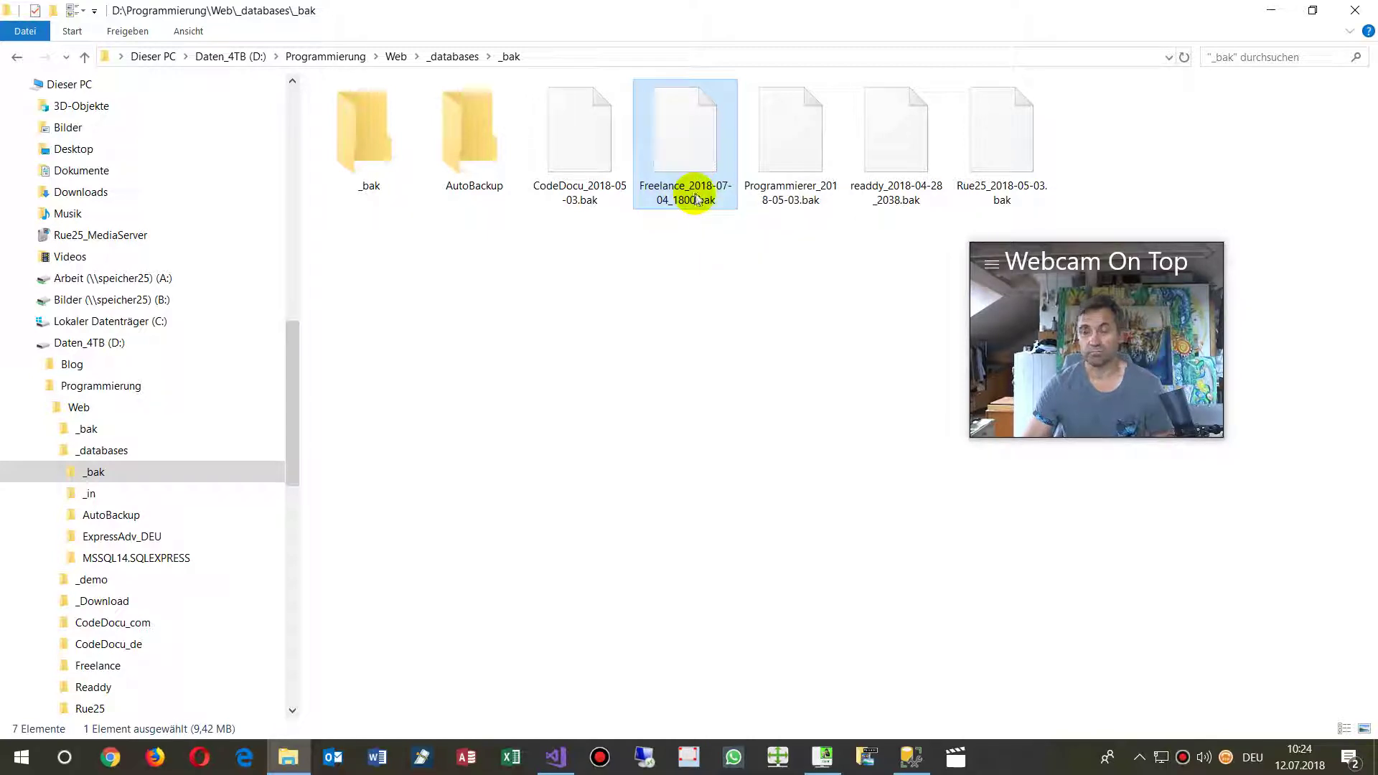
{"action": "left_click", "coordinate": [1268, 9]}
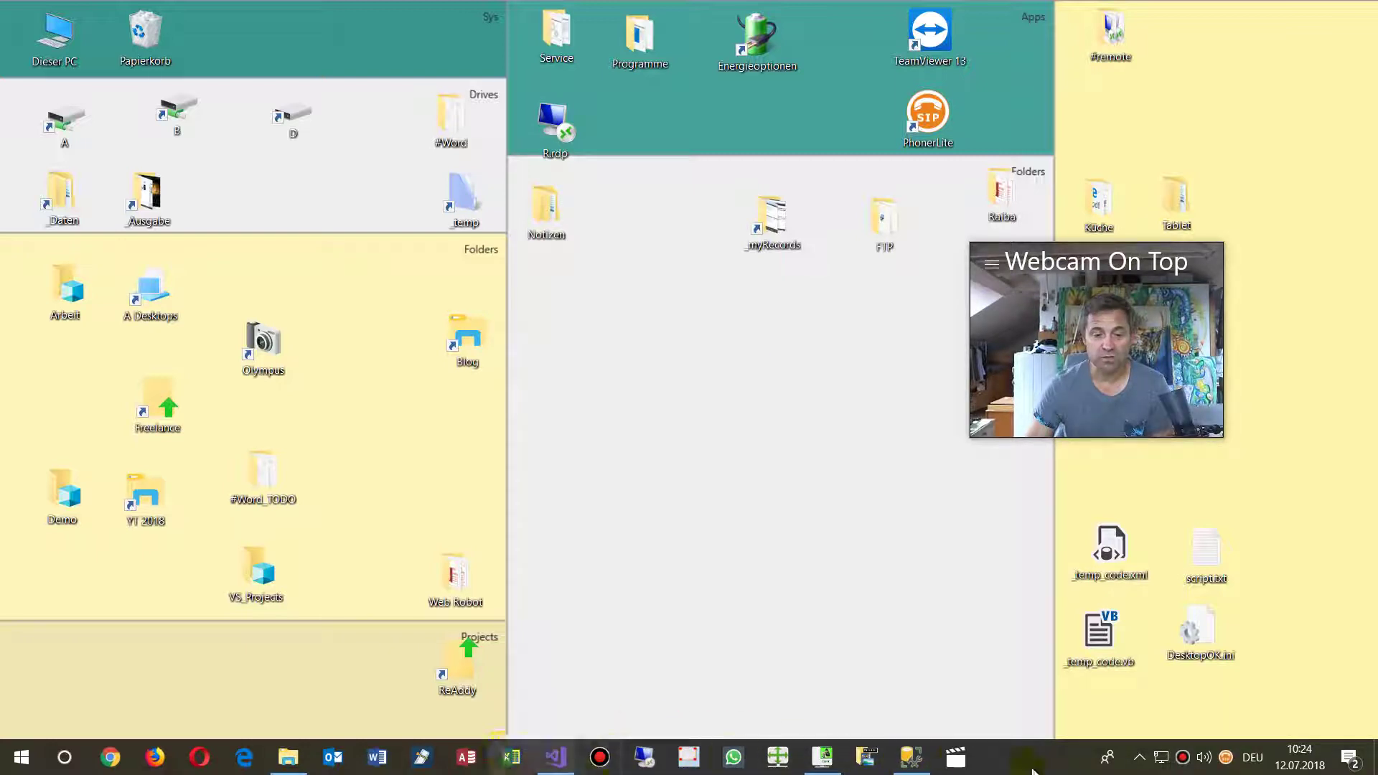
{"action": "left_click", "coordinate": [914, 761]}
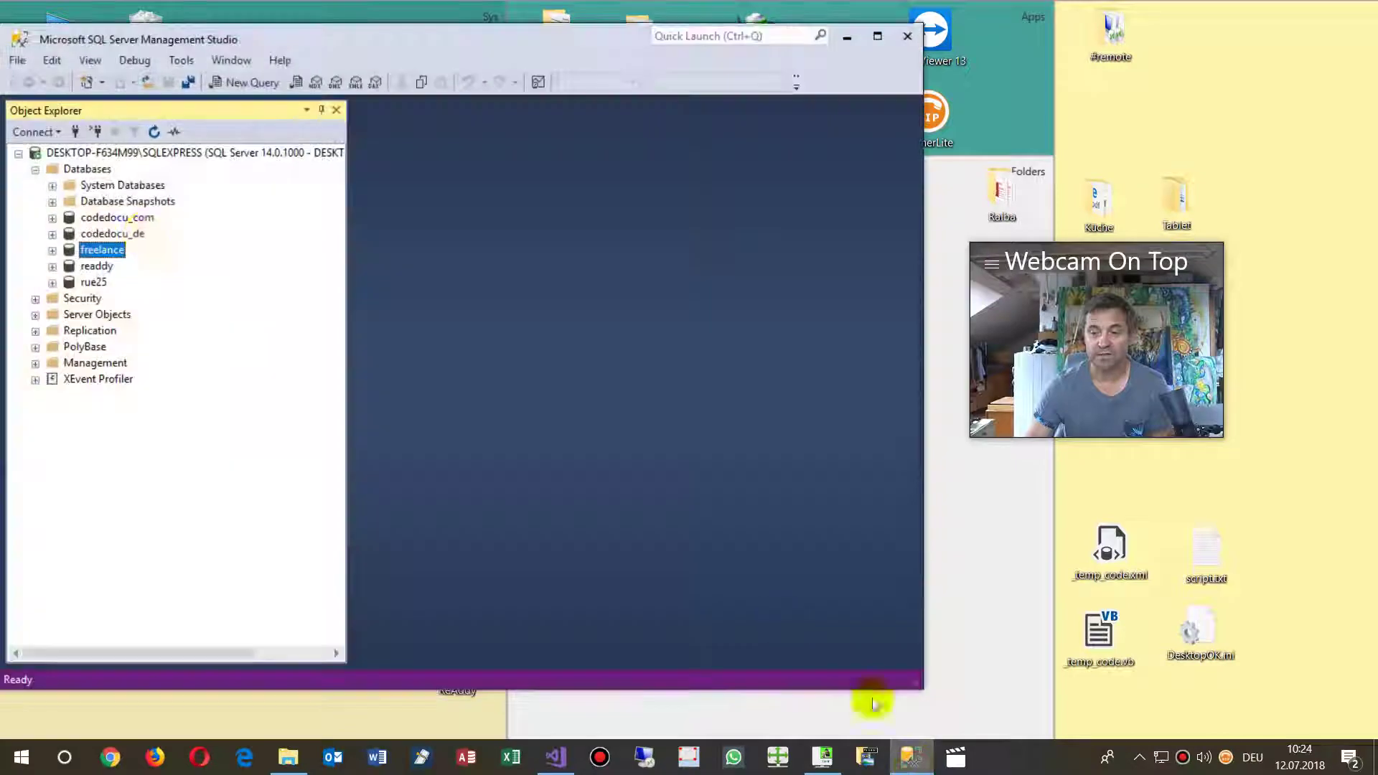
Start a database restore for the freelance database and set its source to Device
{"action": "right_click", "coordinate": [109, 250]}
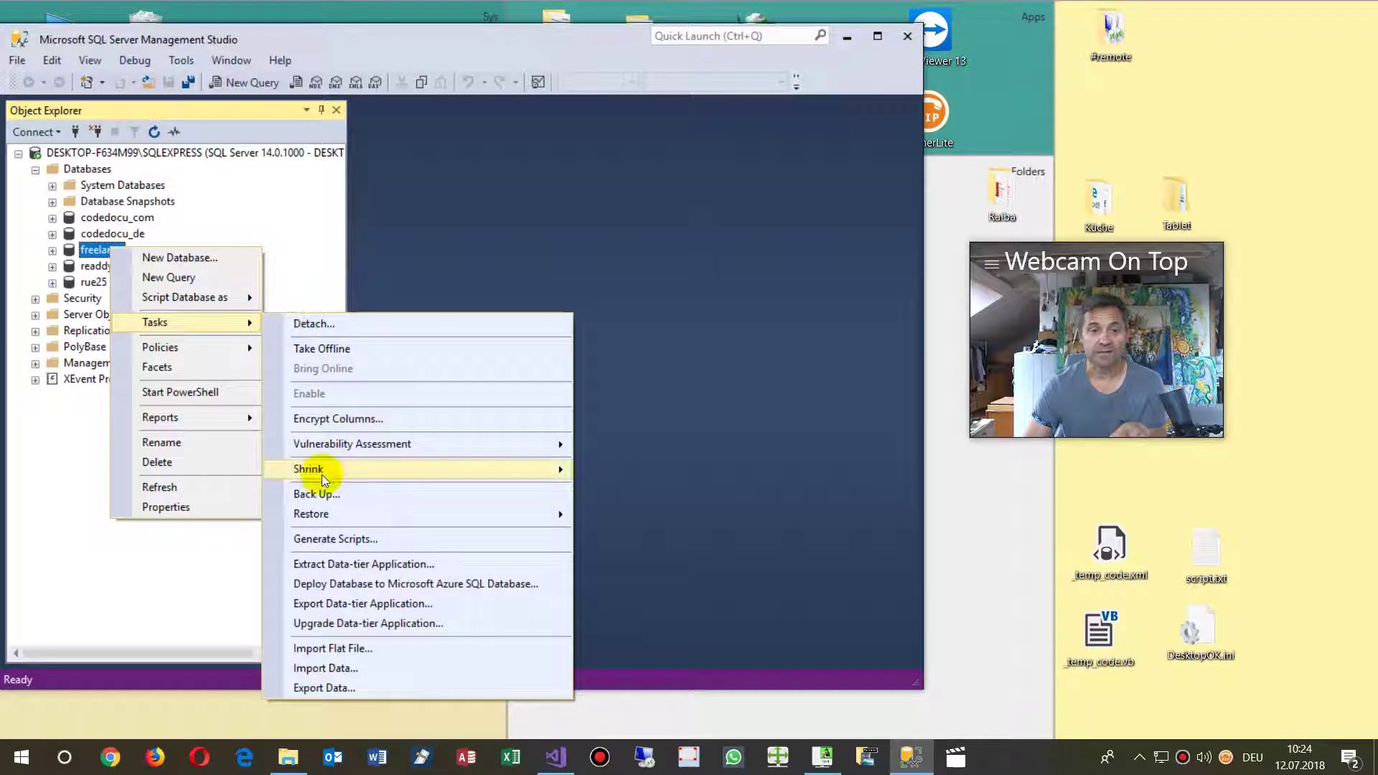
{"action": "mouse_move", "coordinate": [326, 518]}
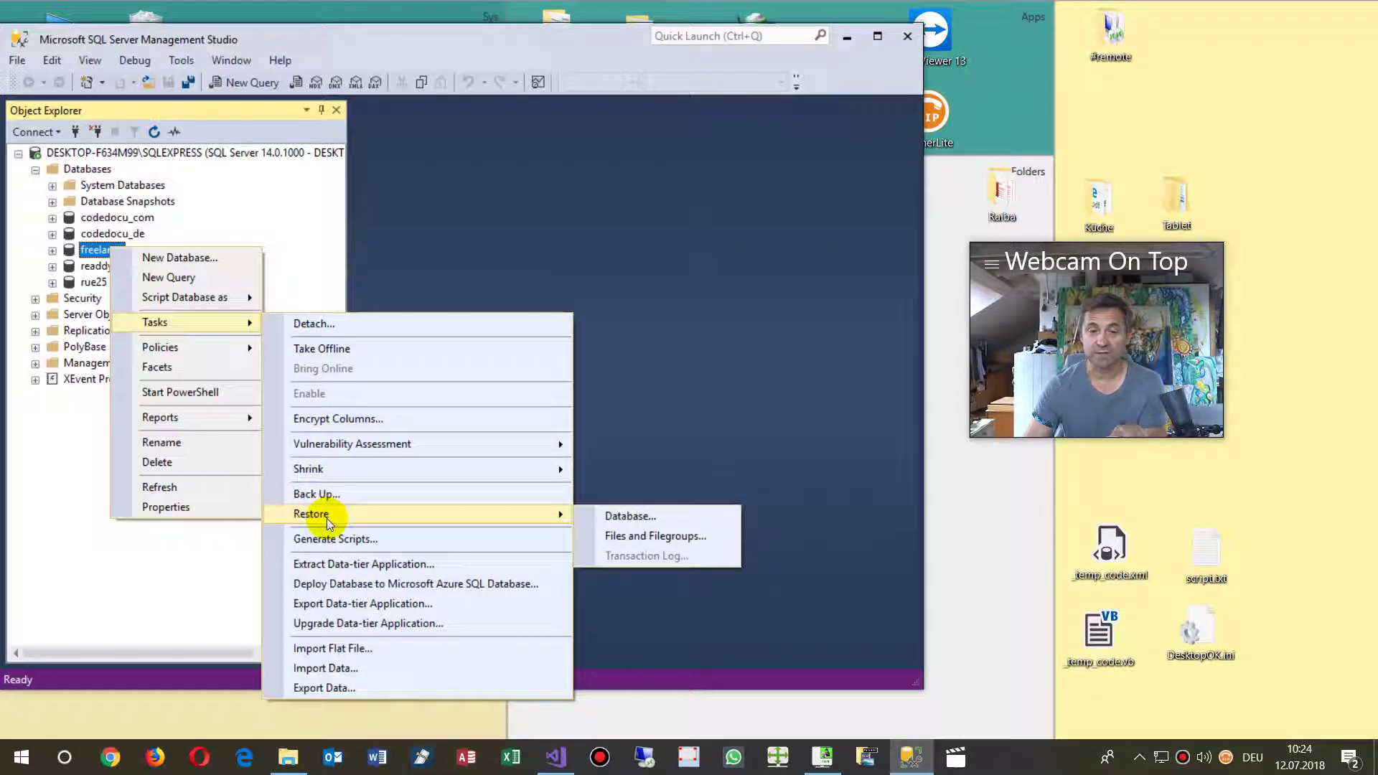
{"action": "left_click", "coordinate": [646, 518]}
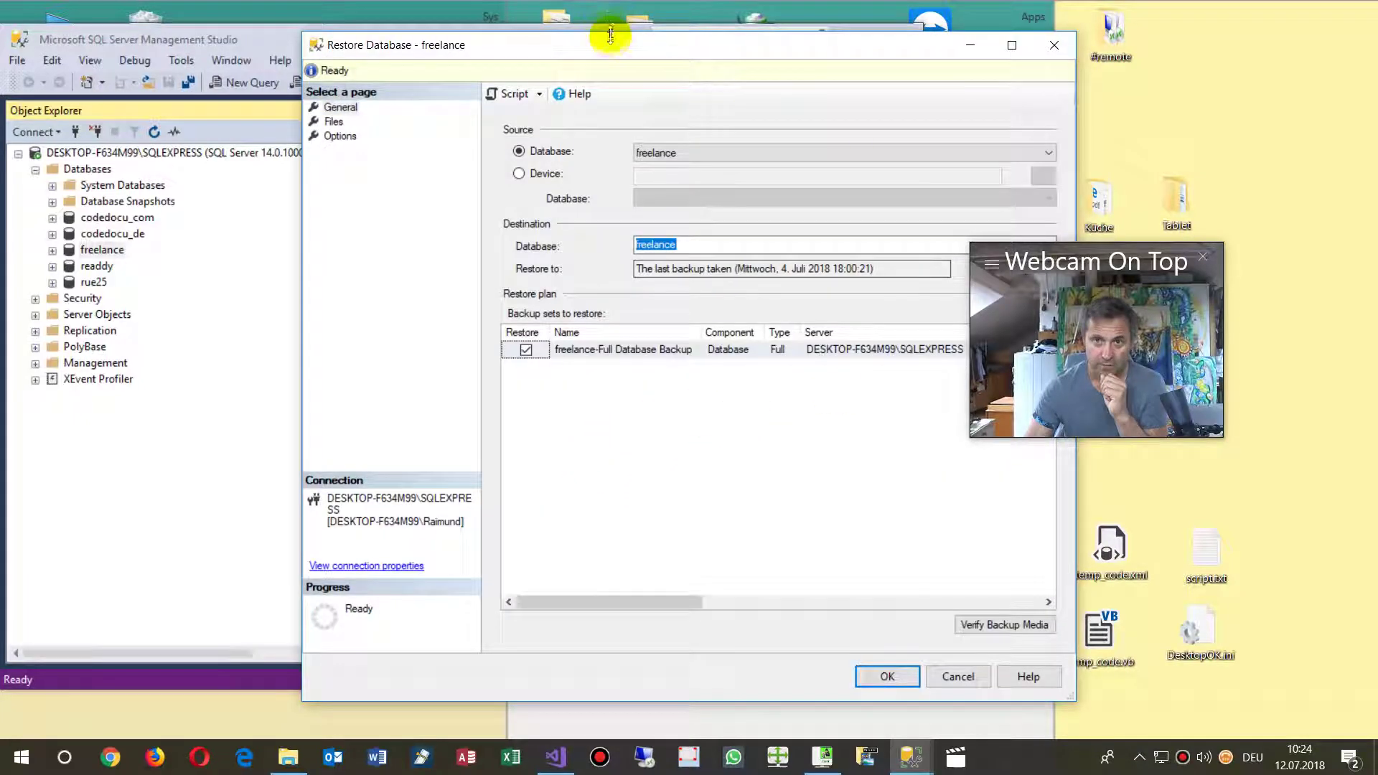
{"action": "left_click_drag", "start_coordinate": [600, 36], "coordinate": [377, 15]}
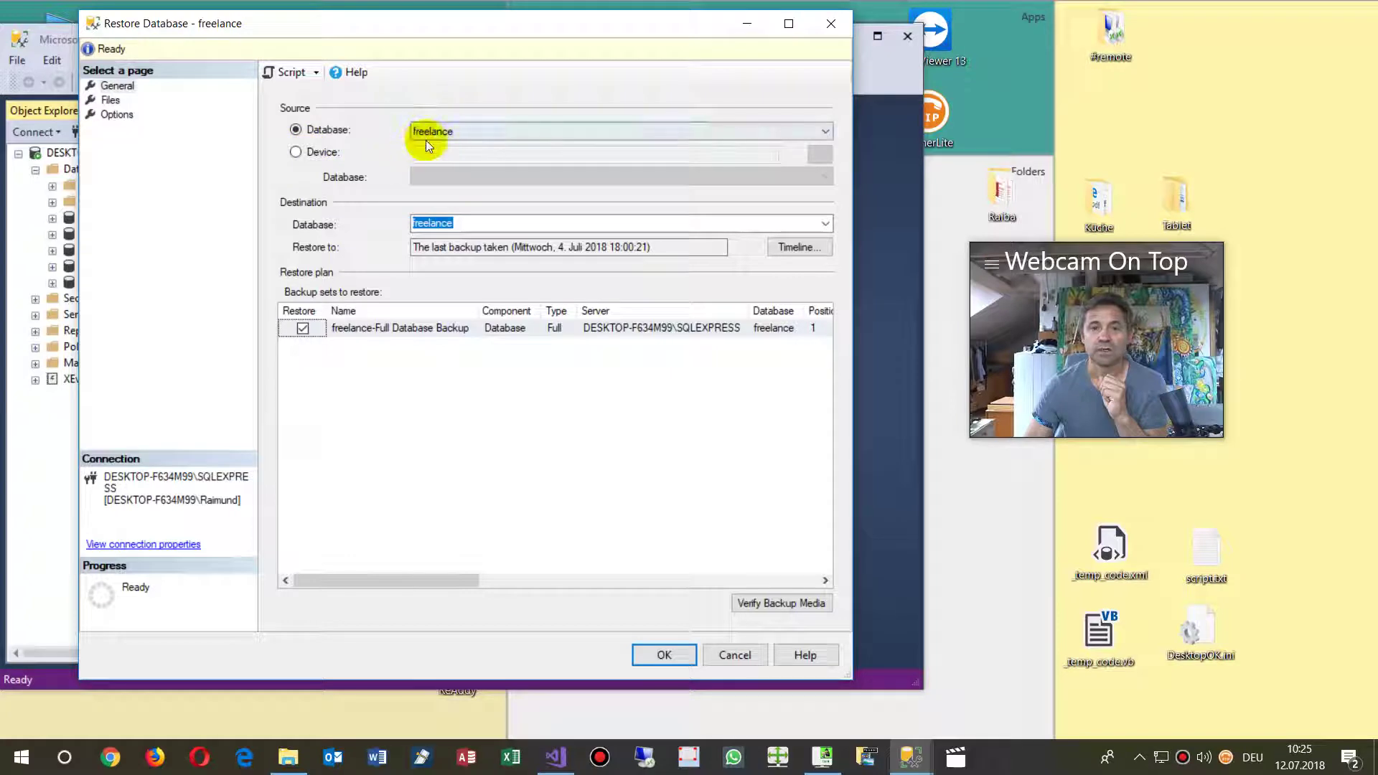
{"action": "left_click", "coordinate": [323, 152]}
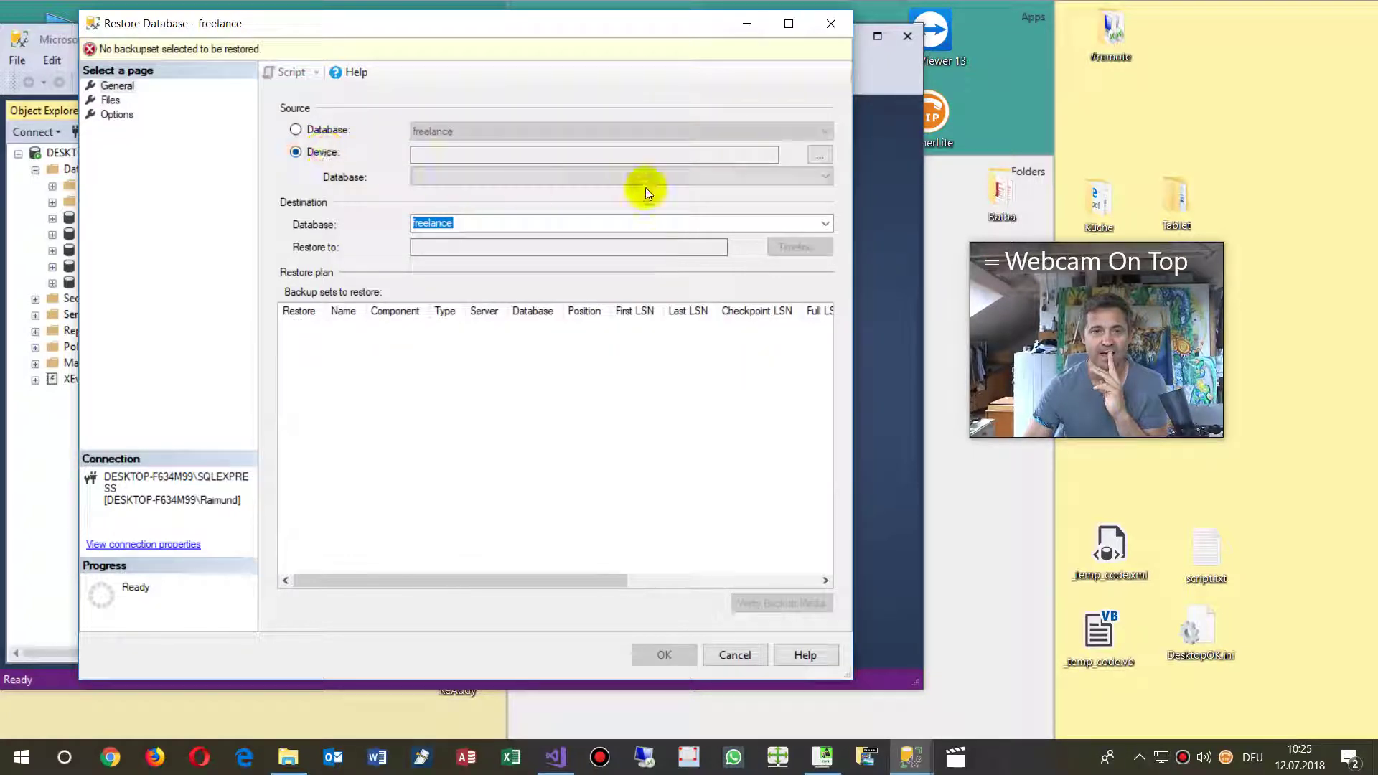
Add Freelance_2018-07-12.bak from D:\Programmierung\Web\_databases\_bak\AutoBackup as the backup media for the restore
{"action": "left_click", "coordinate": [818, 155]}
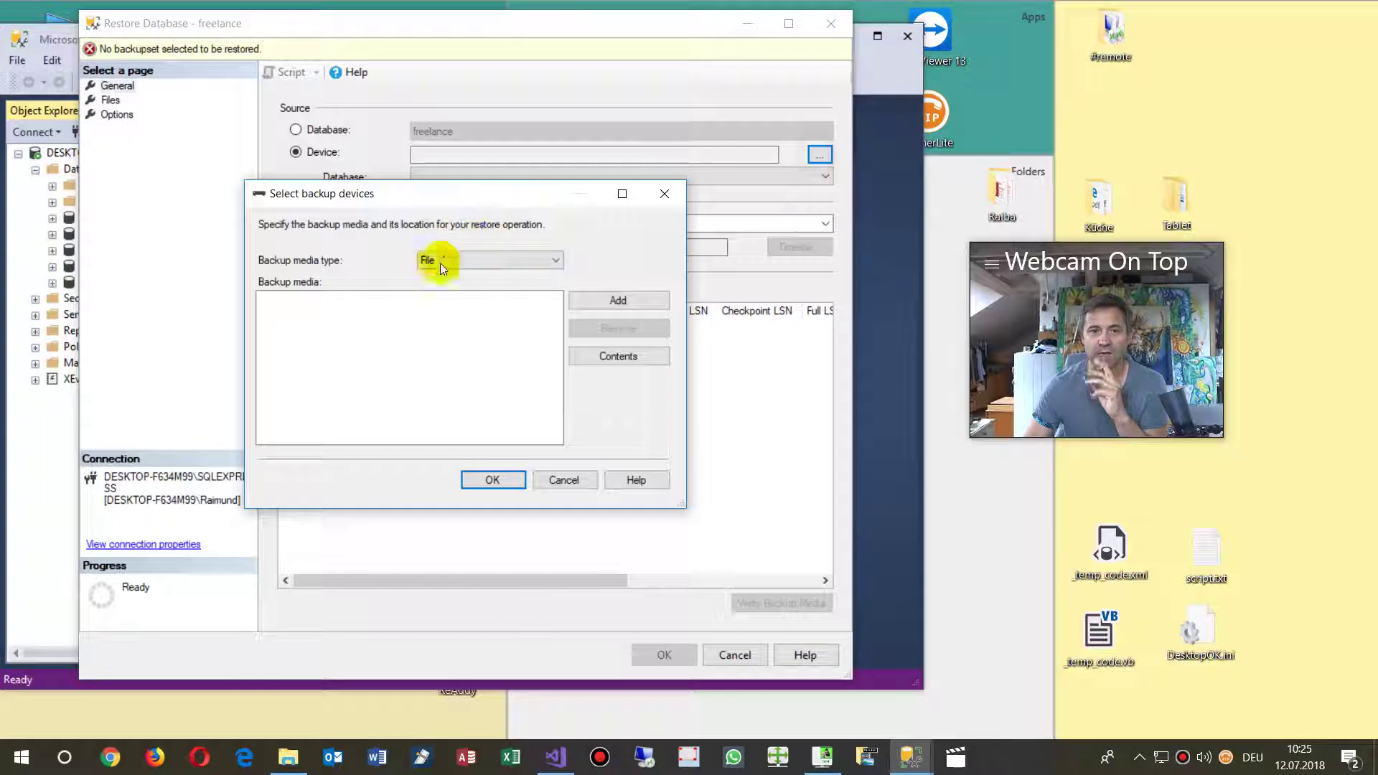
{"action": "left_click", "coordinate": [608, 305]}
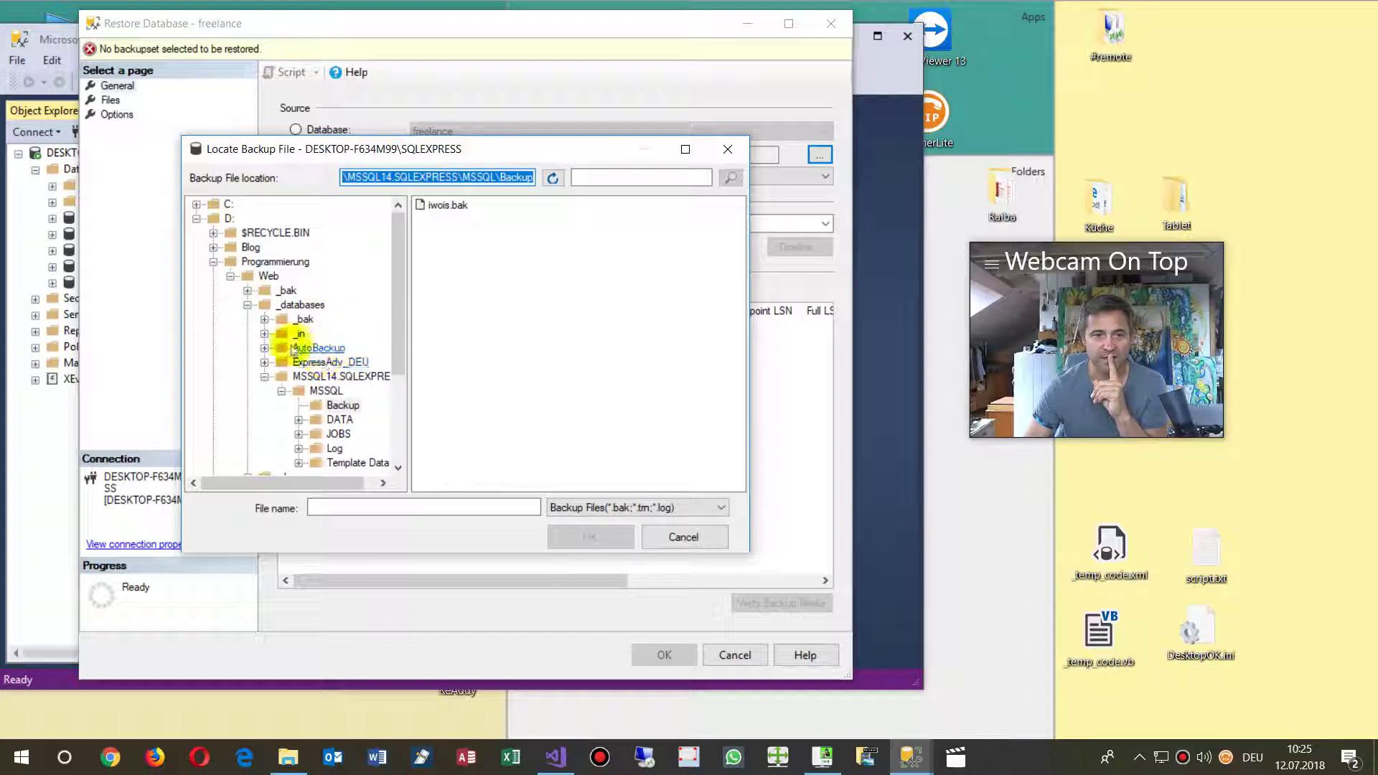
{"action": "left_click", "coordinate": [316, 348]}
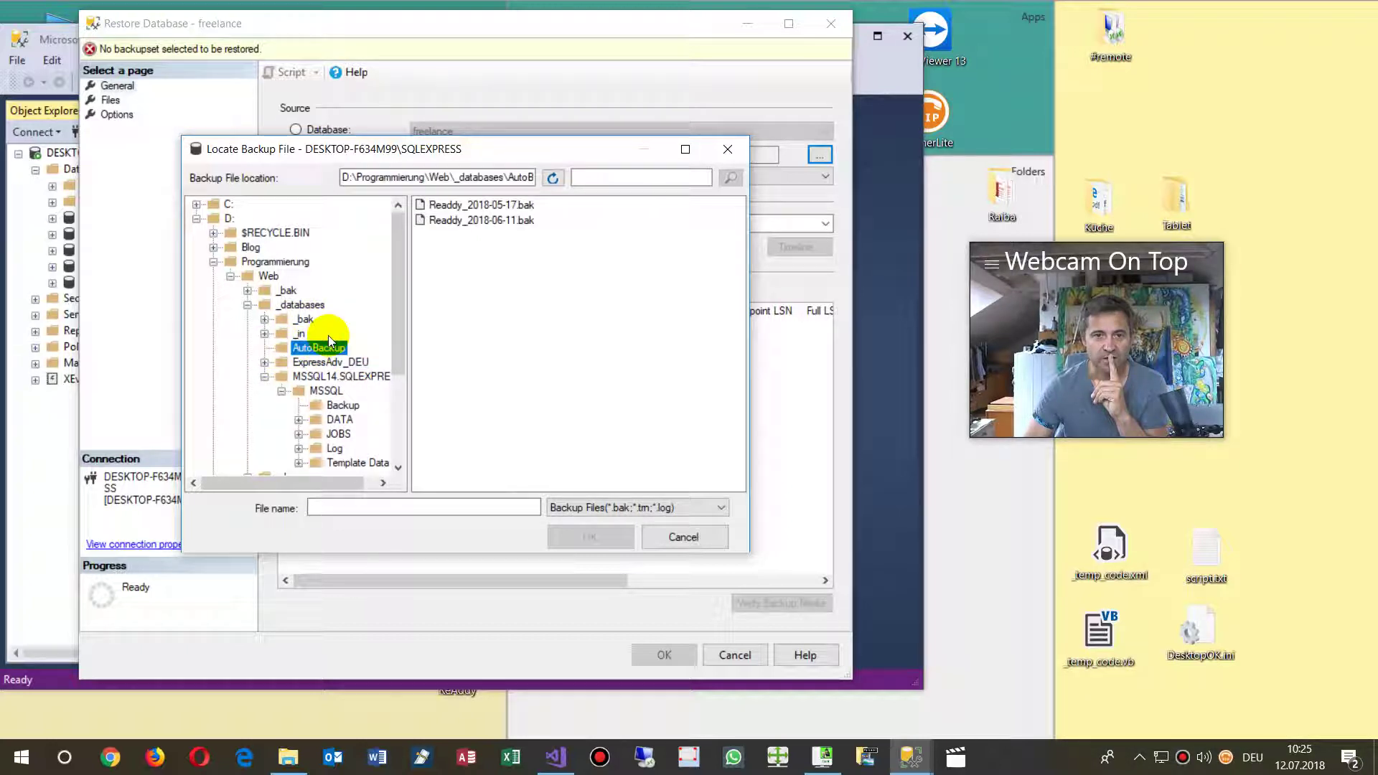
{"action": "left_click", "coordinate": [304, 319]}
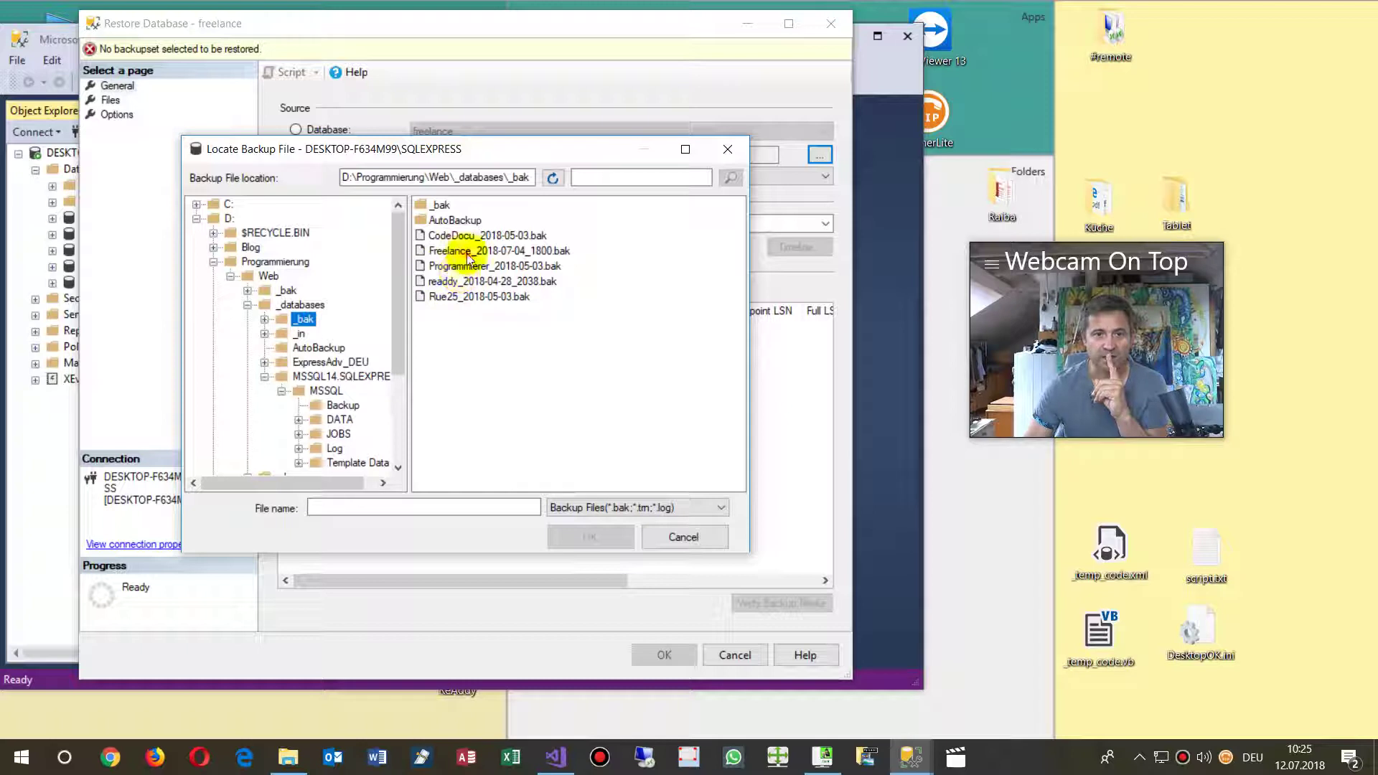
{"action": "left_click", "coordinate": [463, 251]}
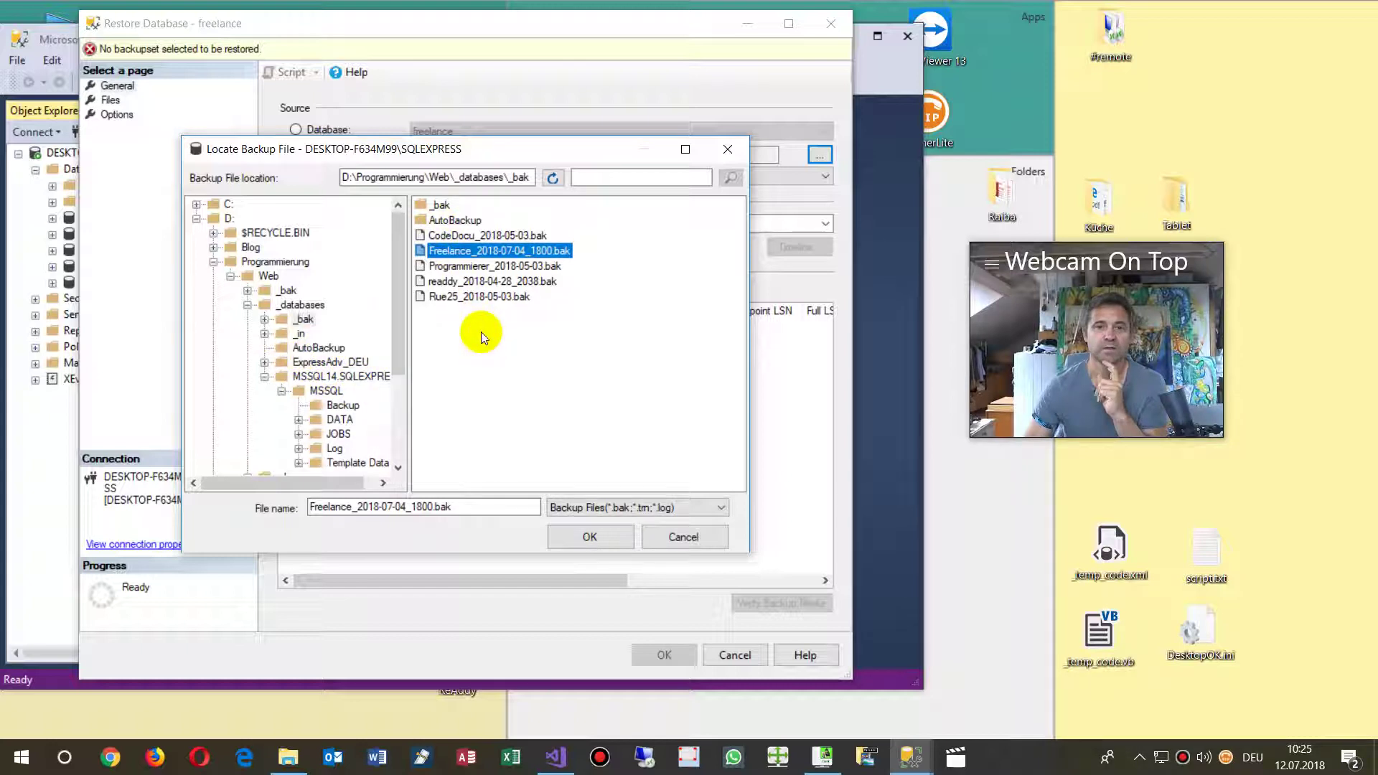
{"action": "double_click", "coordinate": [447, 221]}
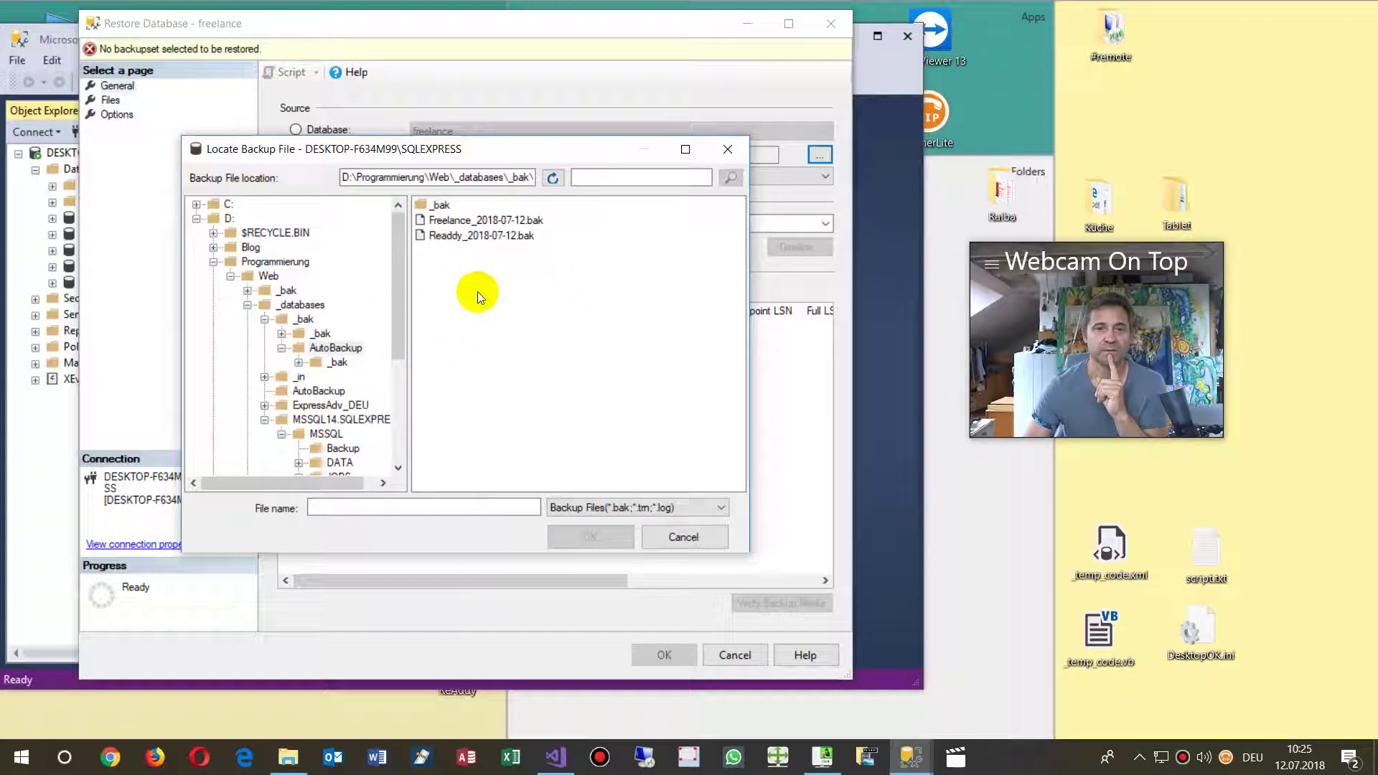
{"action": "left_click", "coordinate": [517, 223]}
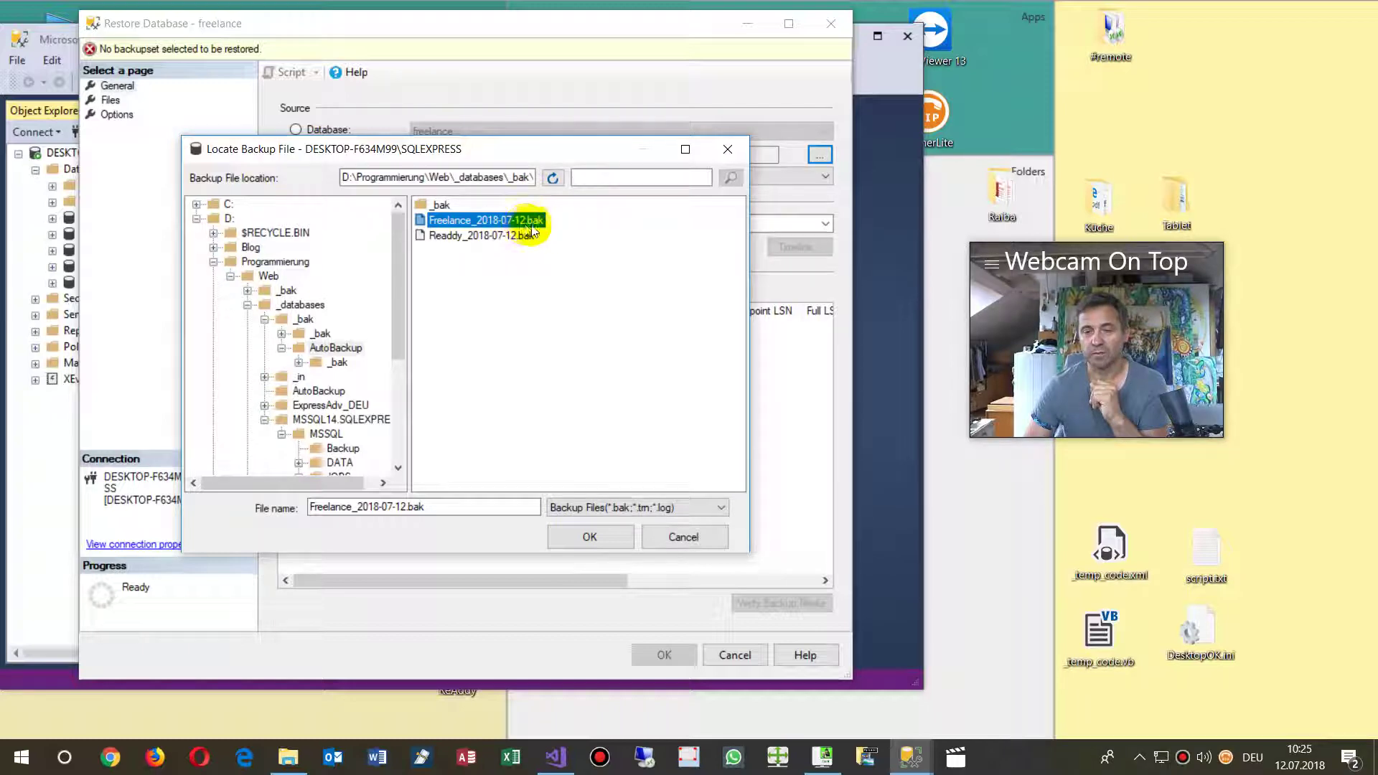
{"action": "left_click", "coordinate": [584, 530]}
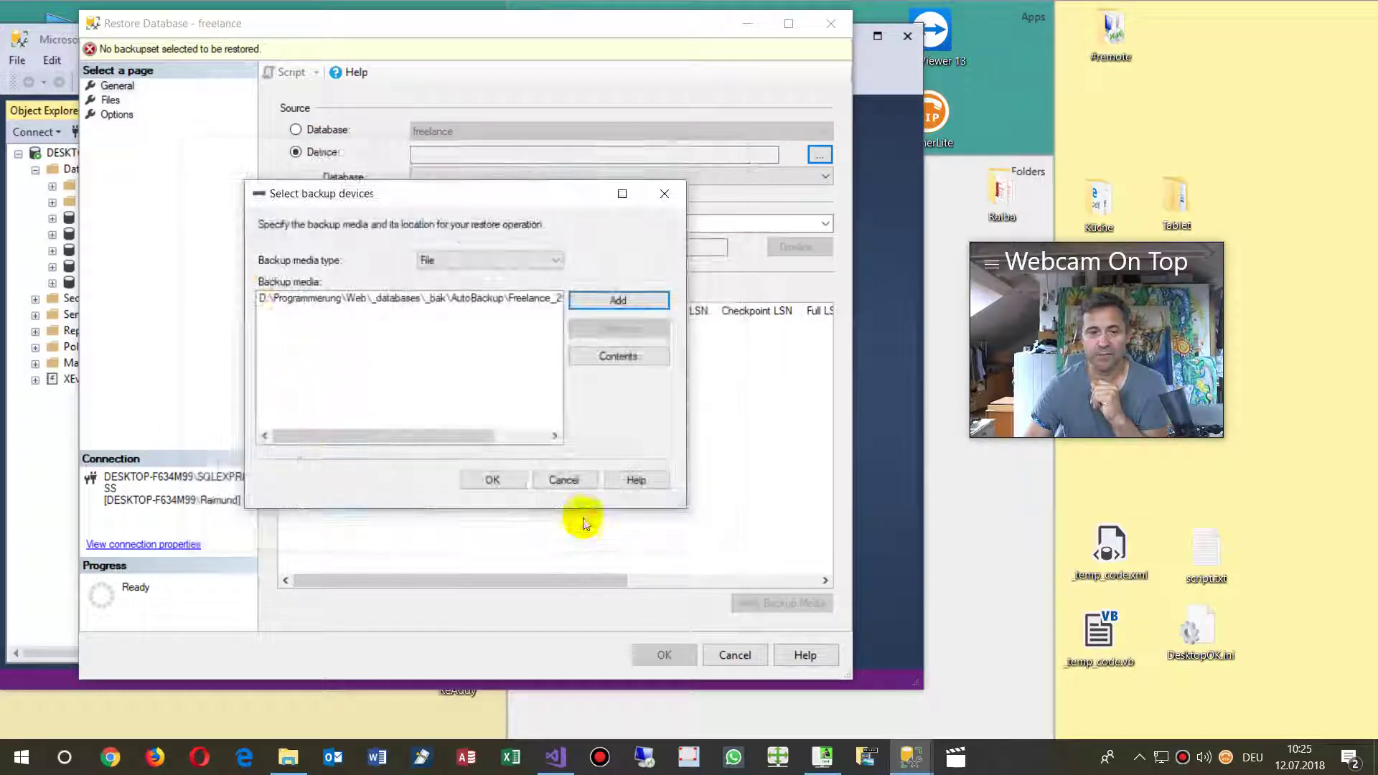
{"action": "left_click", "coordinate": [497, 481]}
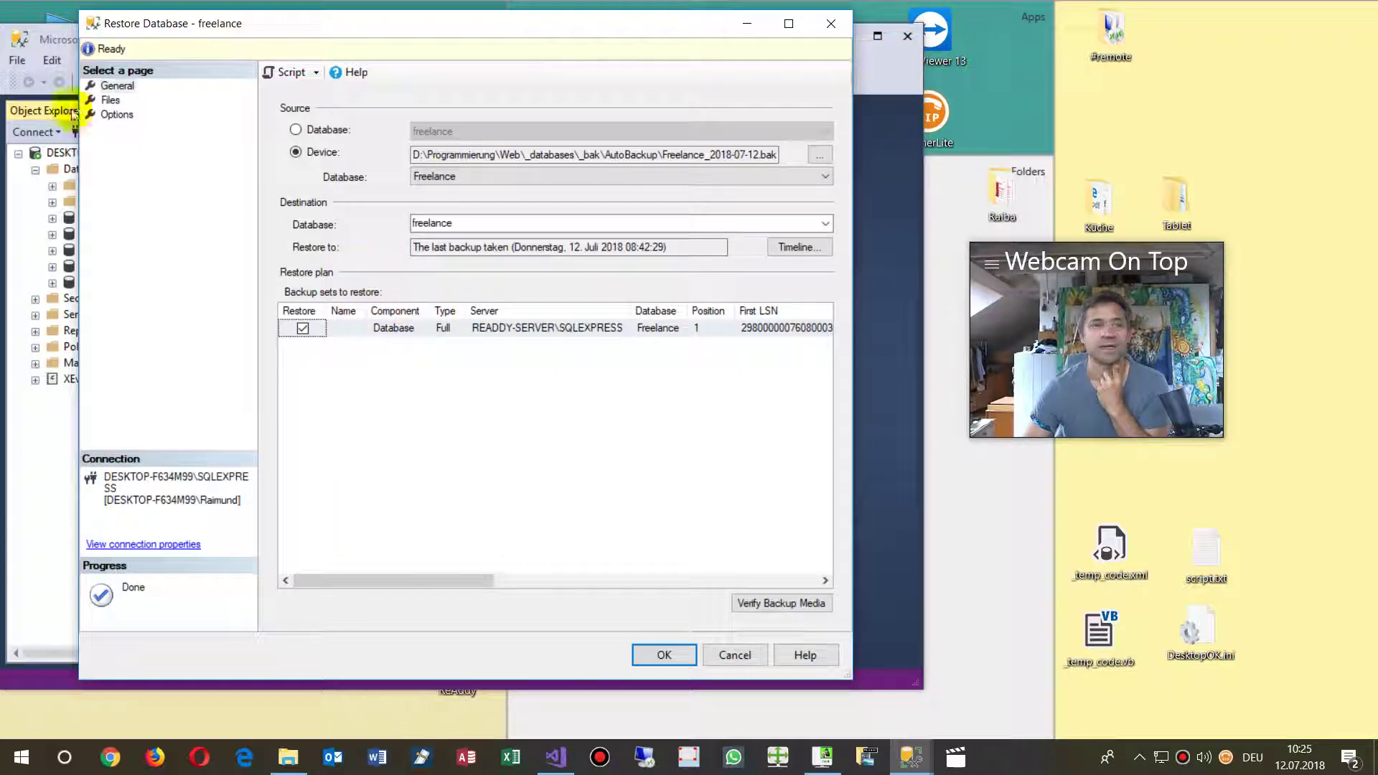
Enable overwriting the existing database (WITH REPLACE) and run the restore of freelance
{"action": "left_click", "coordinate": [111, 101]}
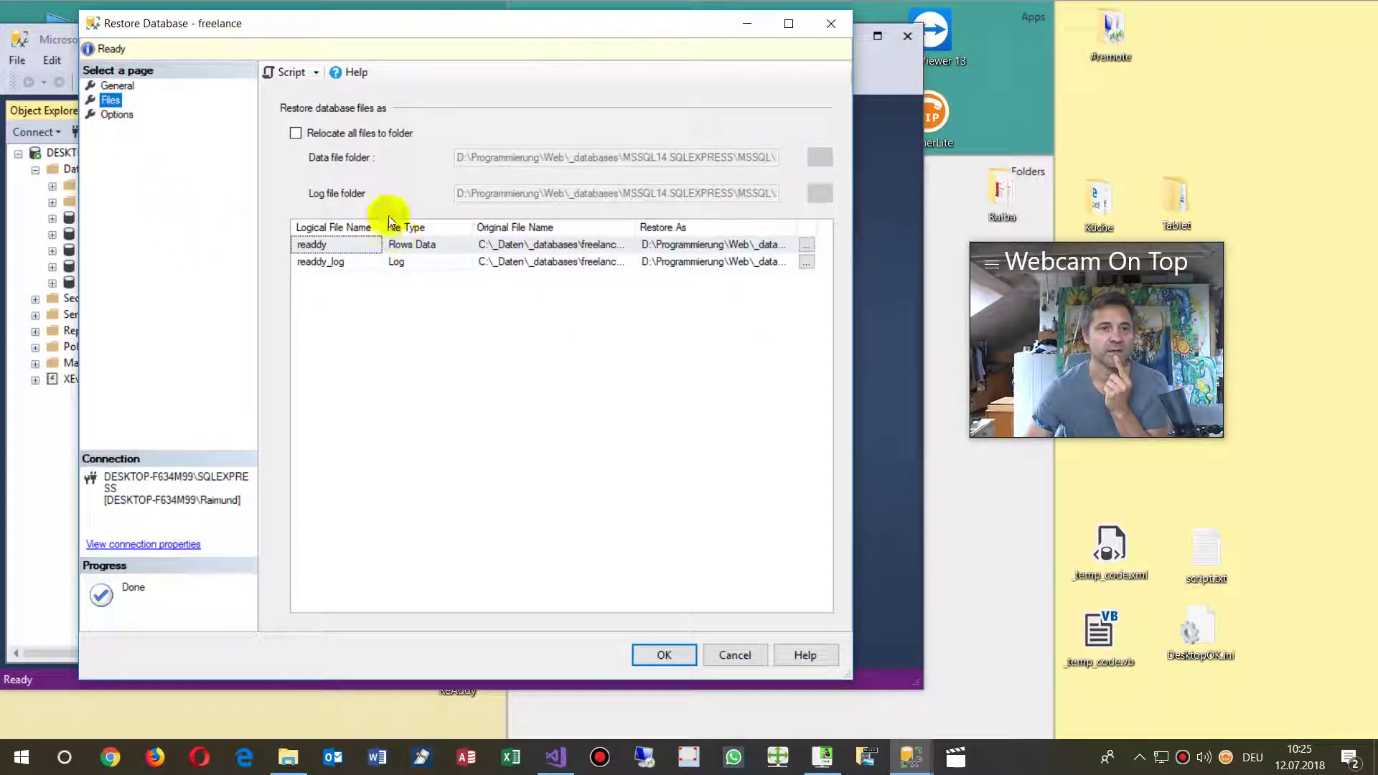
{"action": "left_click", "coordinate": [117, 114]}
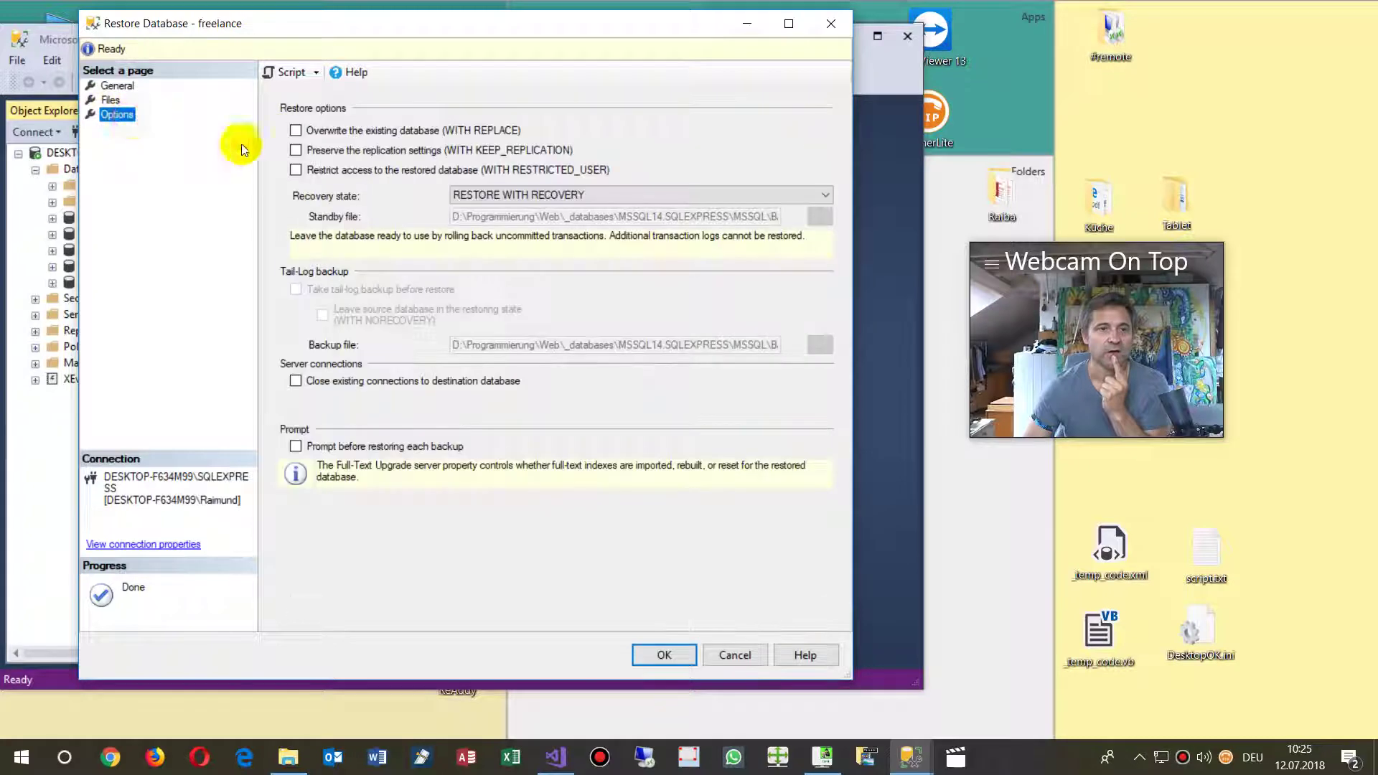
{"action": "left_click", "coordinate": [295, 131]}
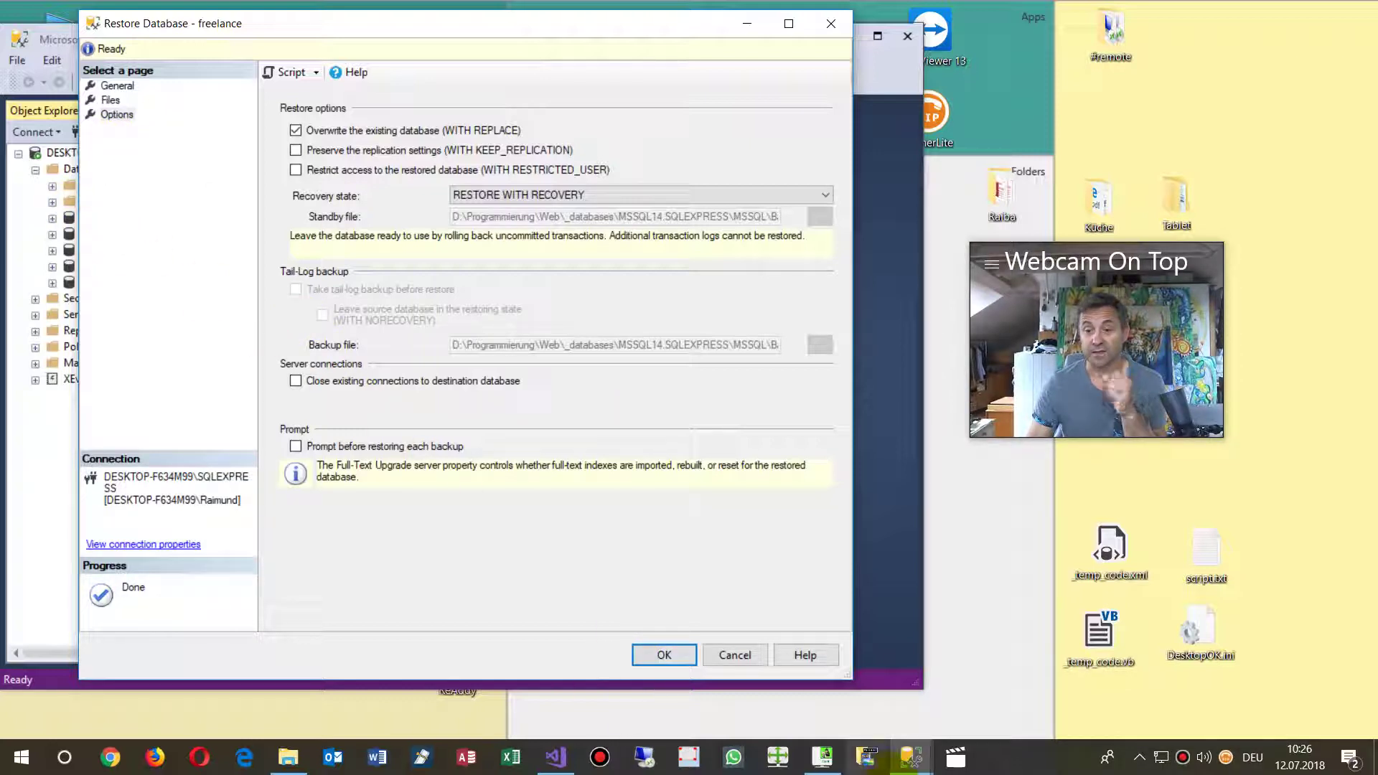
{"action": "left_click", "coordinate": [654, 654]}
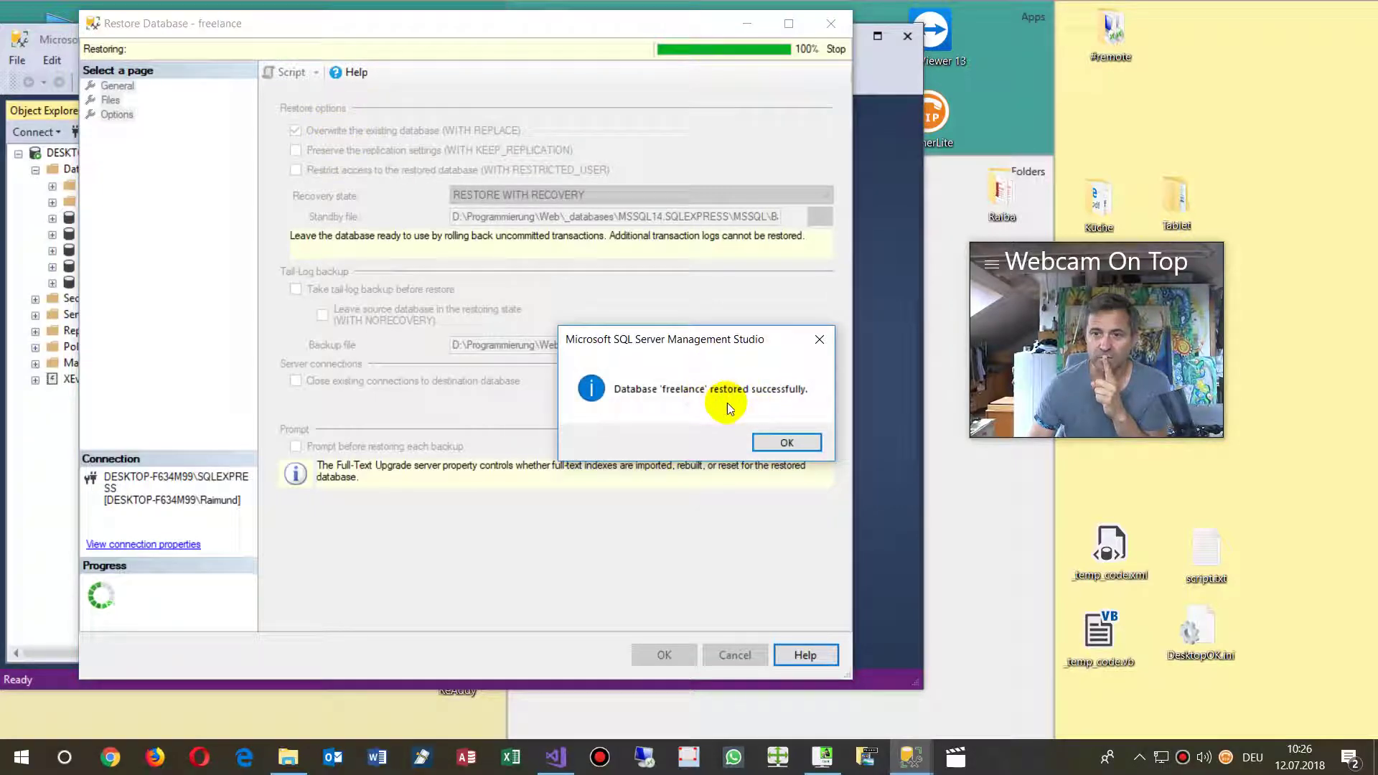
{"action": "left_click", "coordinate": [785, 440]}
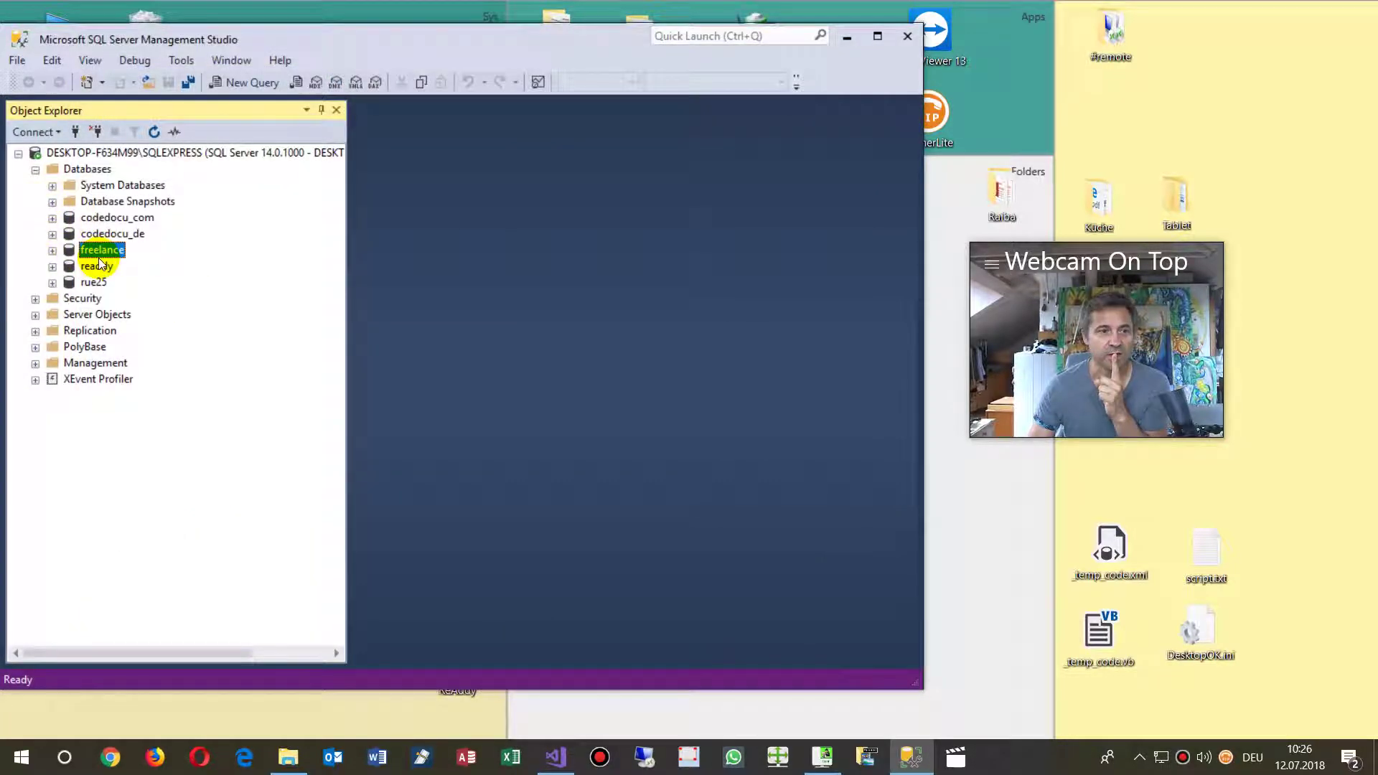
Select the top 1000 rows of the dbo.tbl_Projects table in the freelance database and look through the rows
{"action": "right_click", "coordinate": [99, 250]}
{"action": "left_click", "coordinate": [52, 251]}
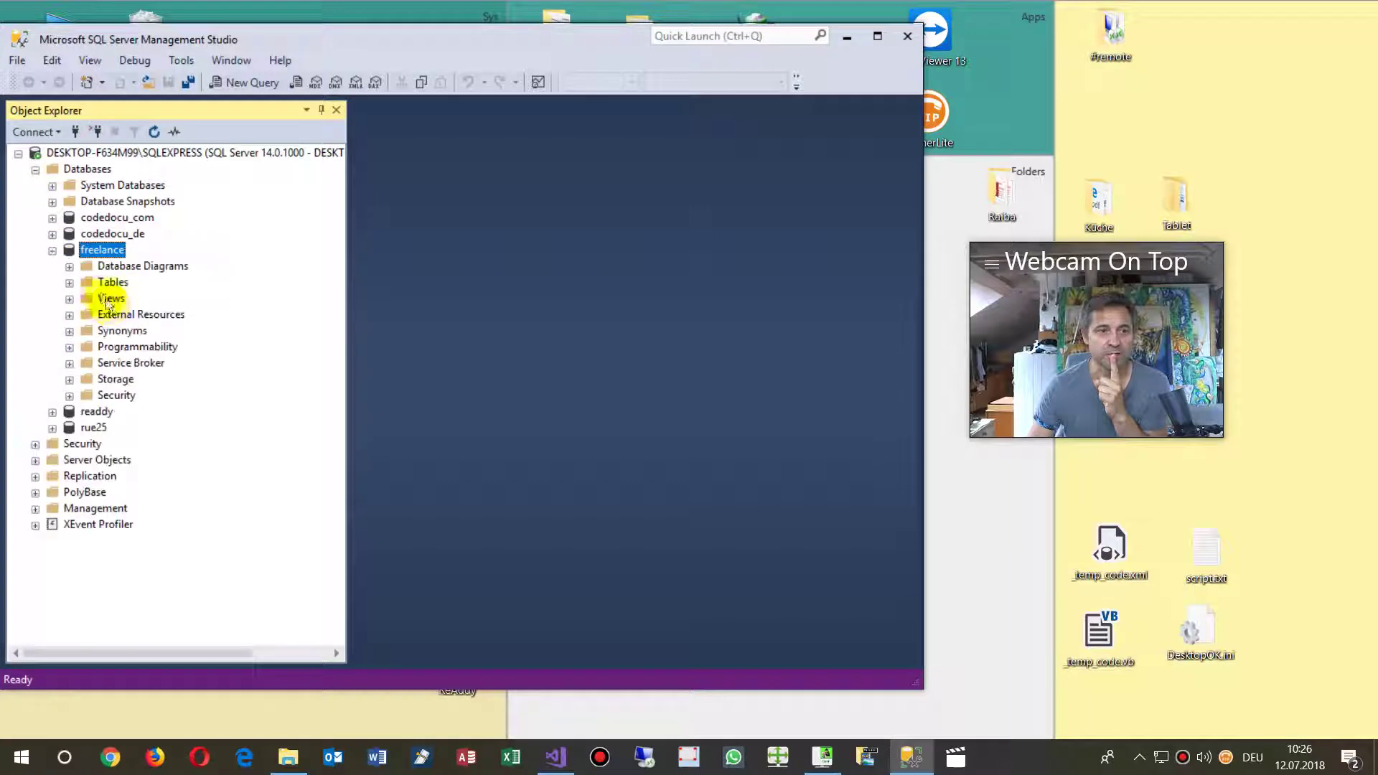
{"action": "left_click", "coordinate": [69, 282]}
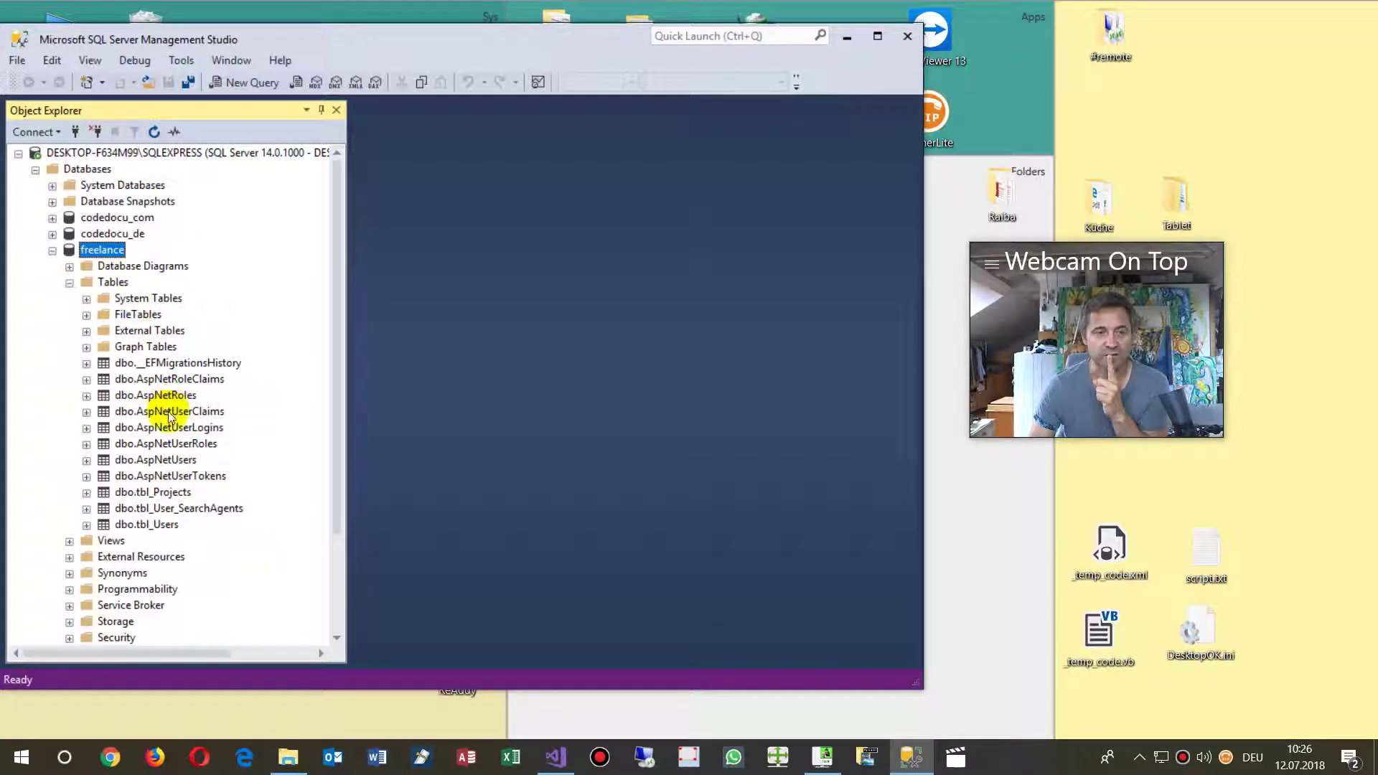
{"action": "right_click", "coordinate": [161, 495]}
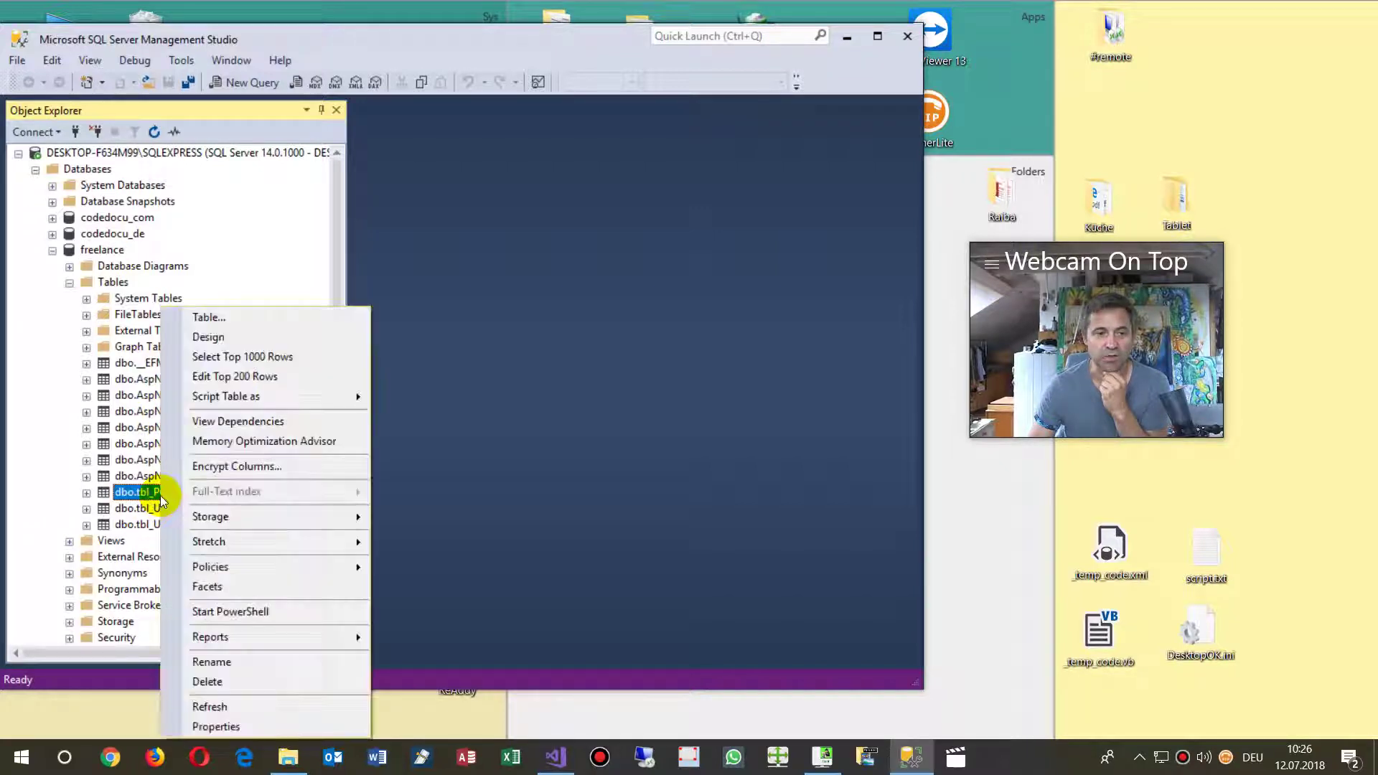
{"action": "left_click", "coordinate": [245, 359]}
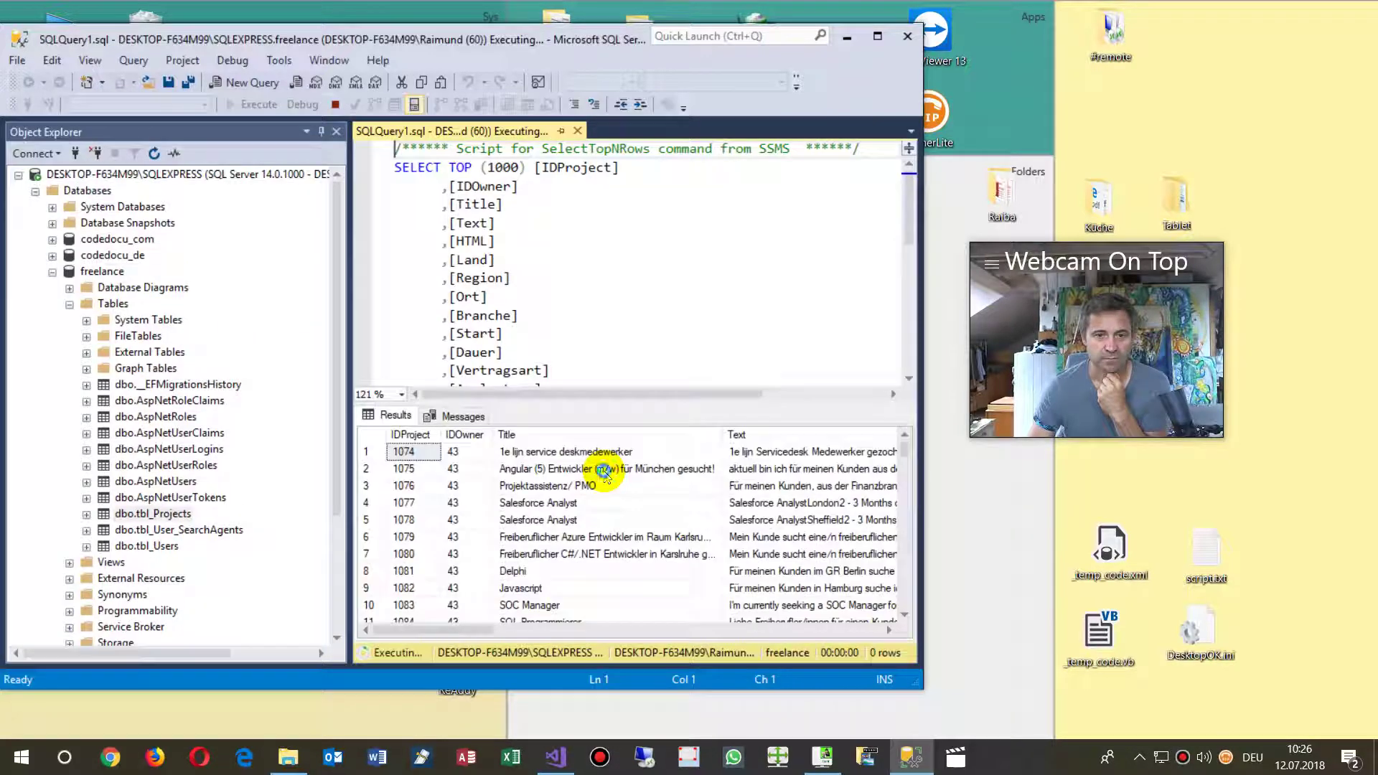
{"action": "scroll", "coordinate": [640, 508], "scroll_direction": "down", "scroll_amount": 20}
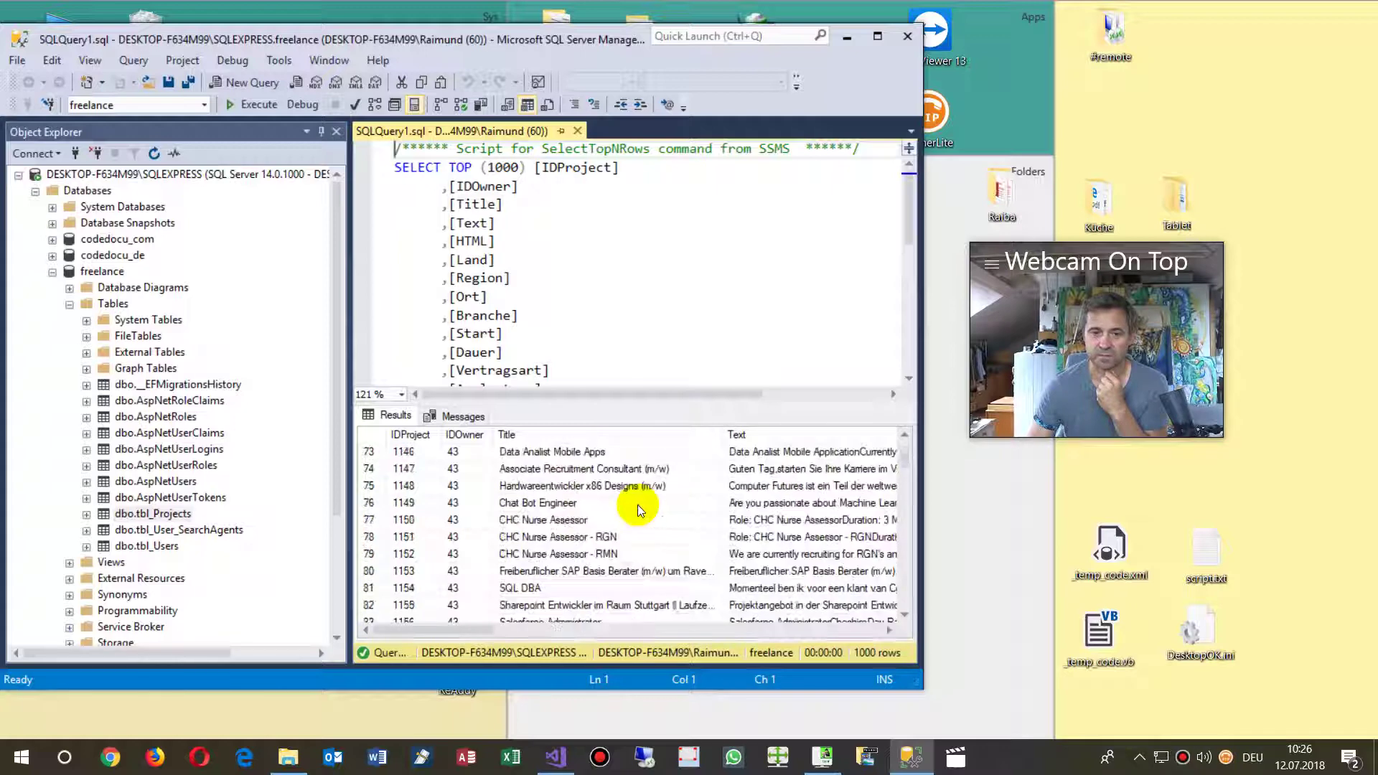